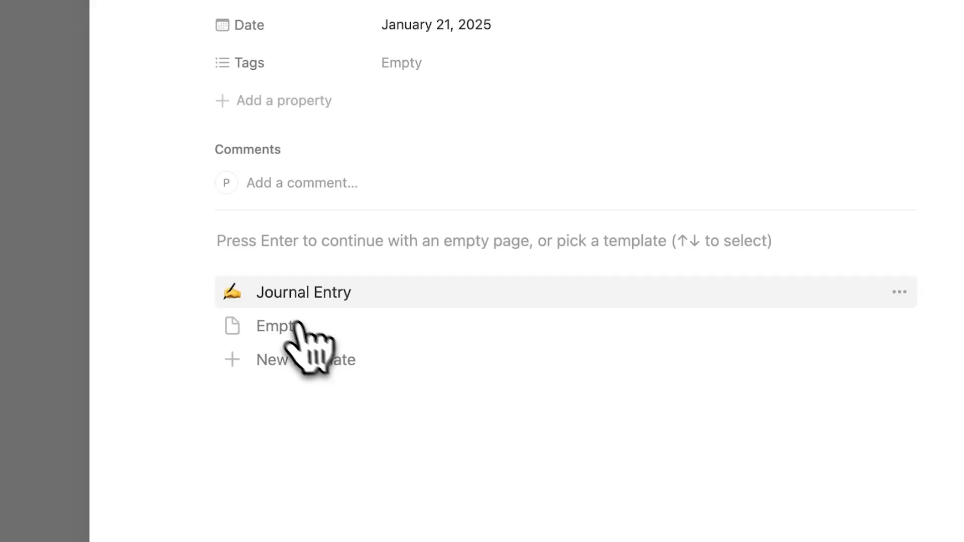
Start the new dated page from the Journal Entry template
{"action": "left_click", "coordinate": [368, 302]}
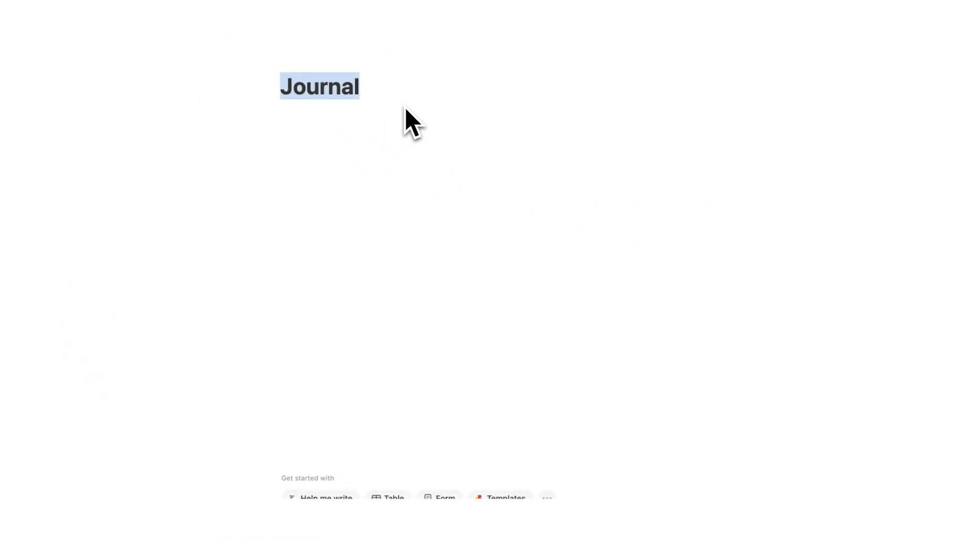
Clear the title, insert a /calendar block as a new database, and name it 'To Do List'
{"action": "key", "text": "BackSpace"}
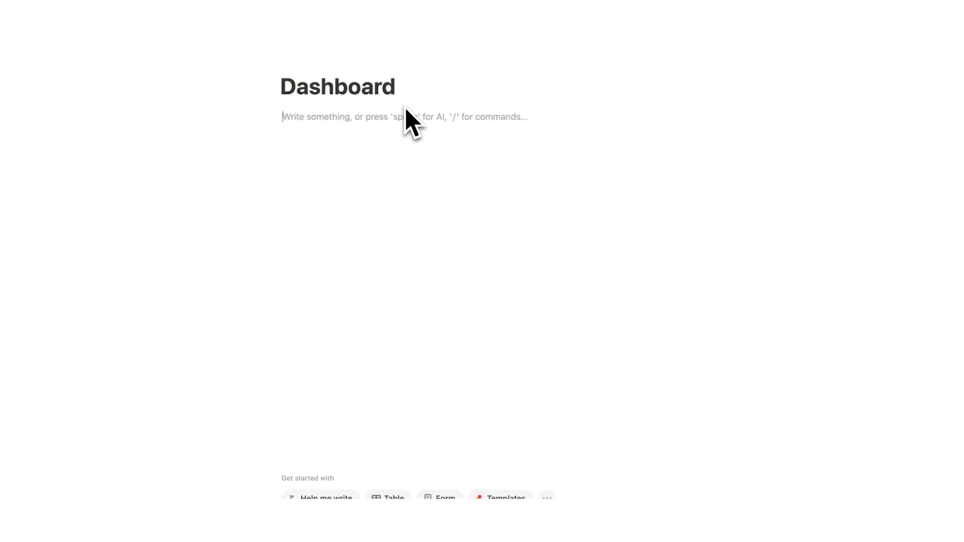
{"action": "type", "text": "/calendar"}
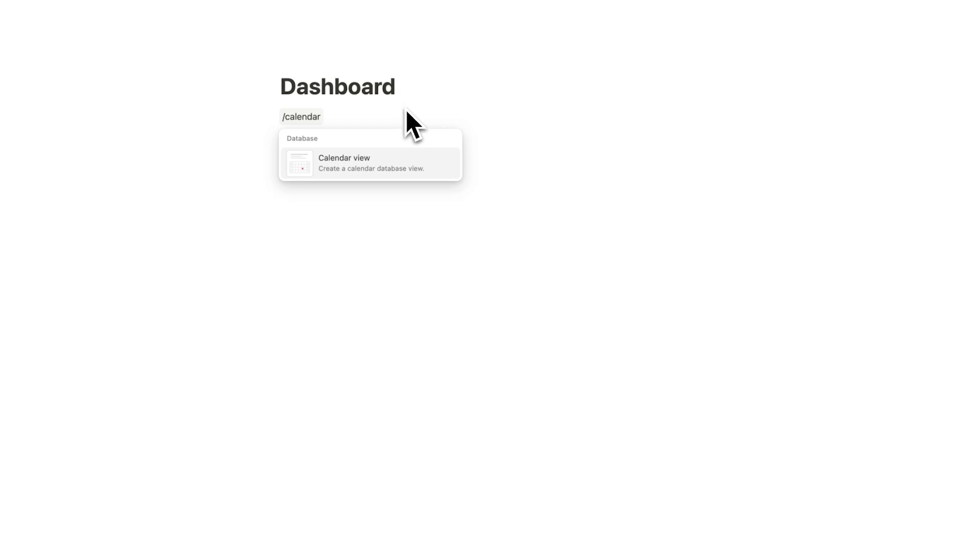
{"action": "left_click", "coordinate": [371, 160]}
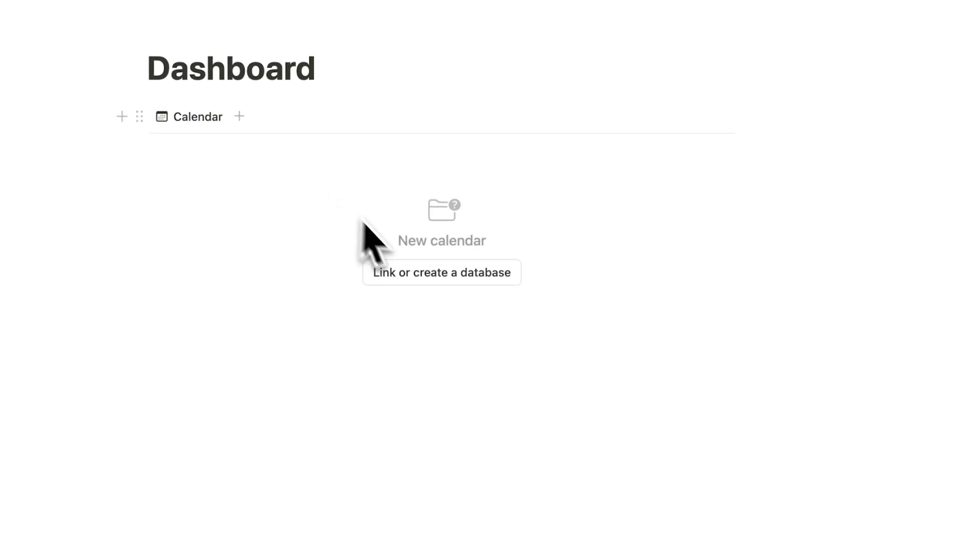
{"action": "left_click", "coordinate": [409, 274]}
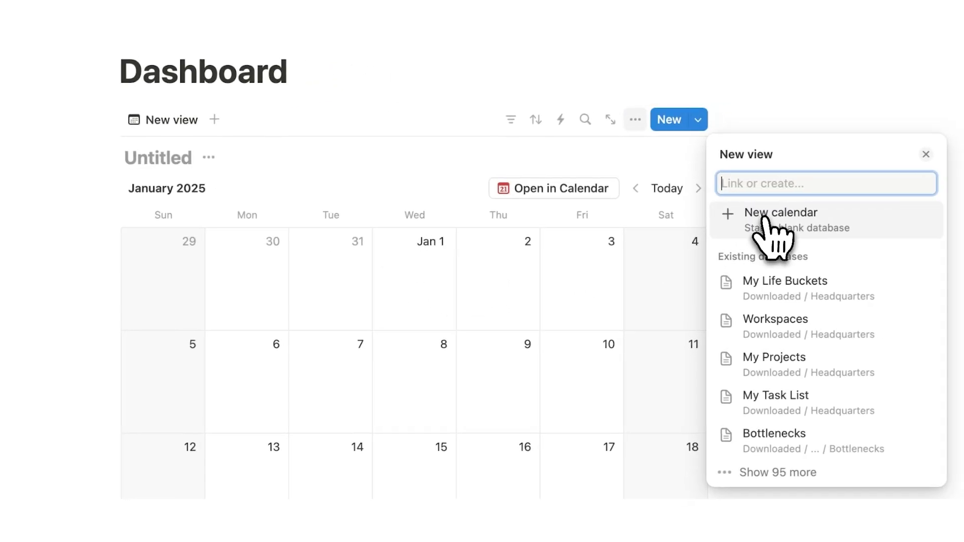
{"action": "left_click", "coordinate": [767, 221]}
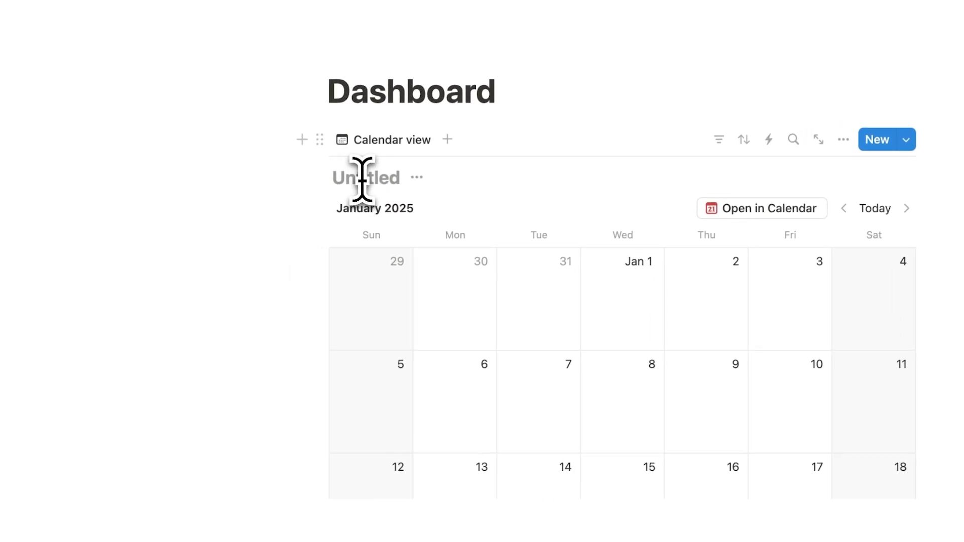
{"action": "left_click", "coordinate": [363, 178]}
{"action": "type", "text": "To Do List"}
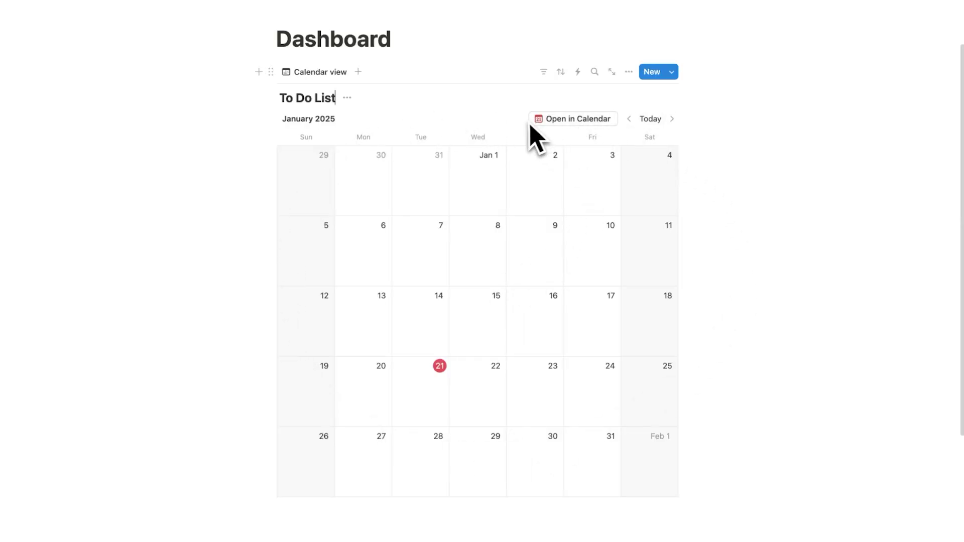
Scroll to the calendar toolbar and show the New button's template list for To Do List
{"action": "scroll", "coordinate": [477, 141], "scroll_direction": "down", "scroll_amount": 1}
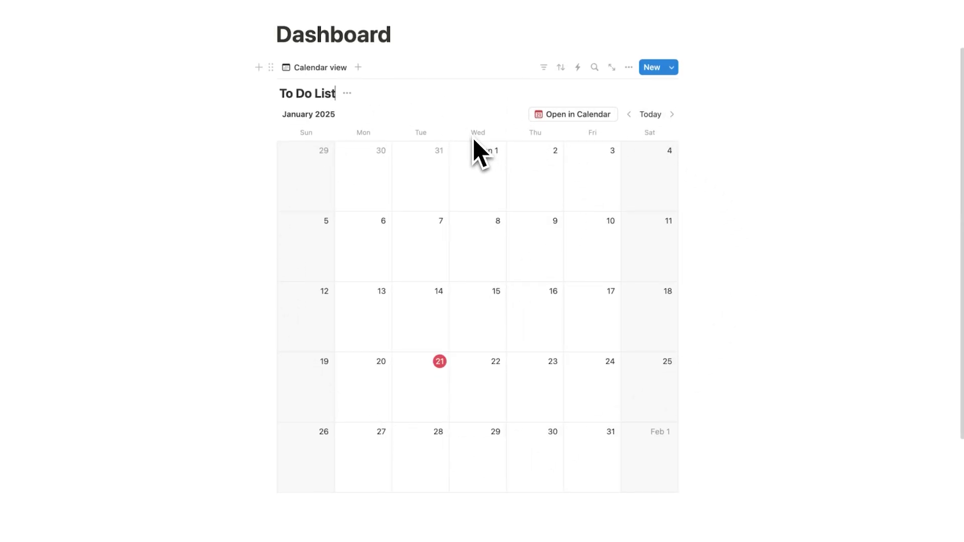
{"action": "scroll", "coordinate": [476, 146], "scroll_direction": "down", "scroll_amount": 3}
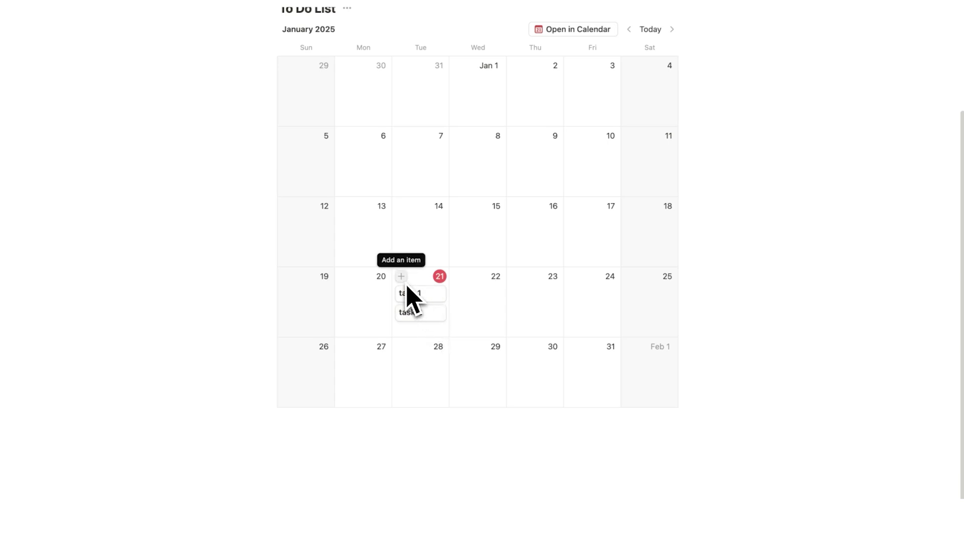
{"action": "scroll", "coordinate": [407, 287], "scroll_direction": "up", "scroll_amount": 3}
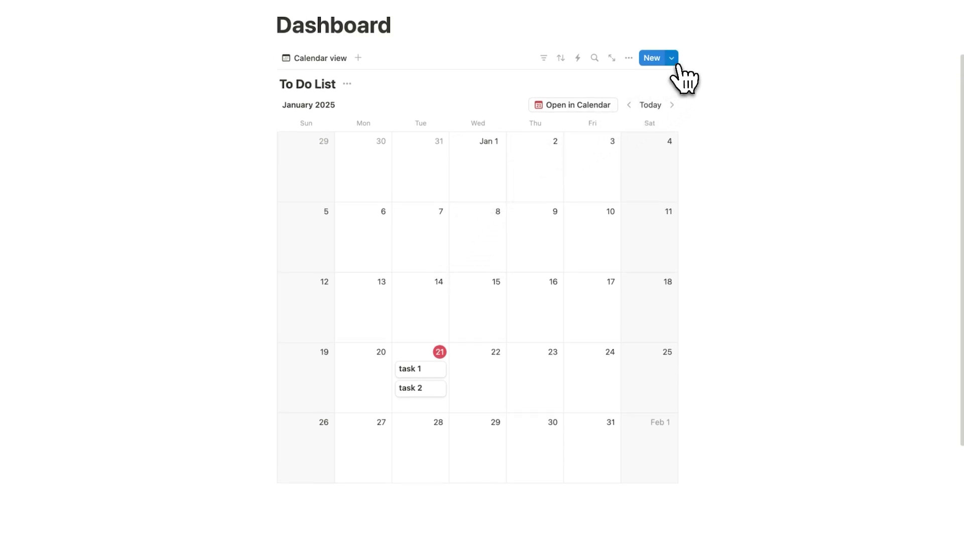
{"action": "left_click", "coordinate": [674, 60]}
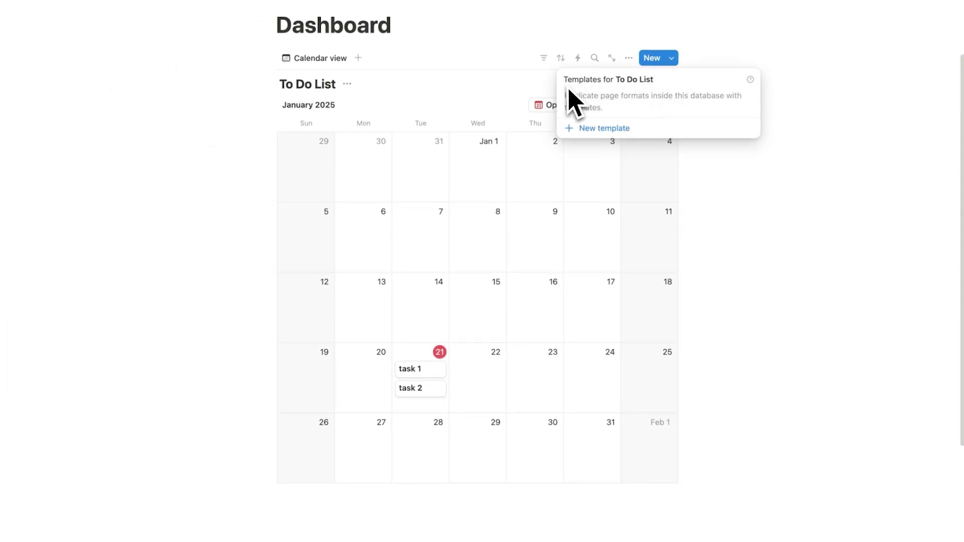
{"action": "left_click", "coordinate": [672, 60]}
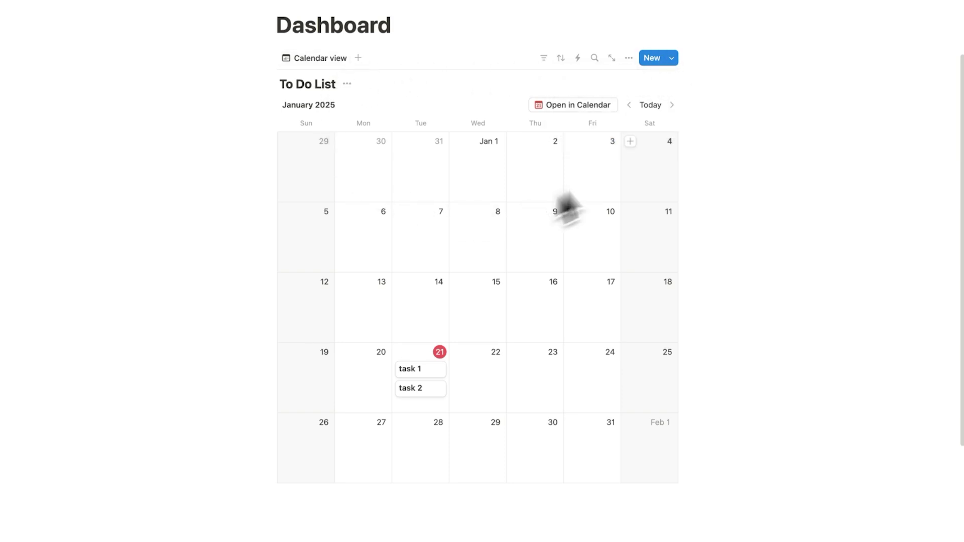
{"action": "left_click", "coordinate": [672, 58]}
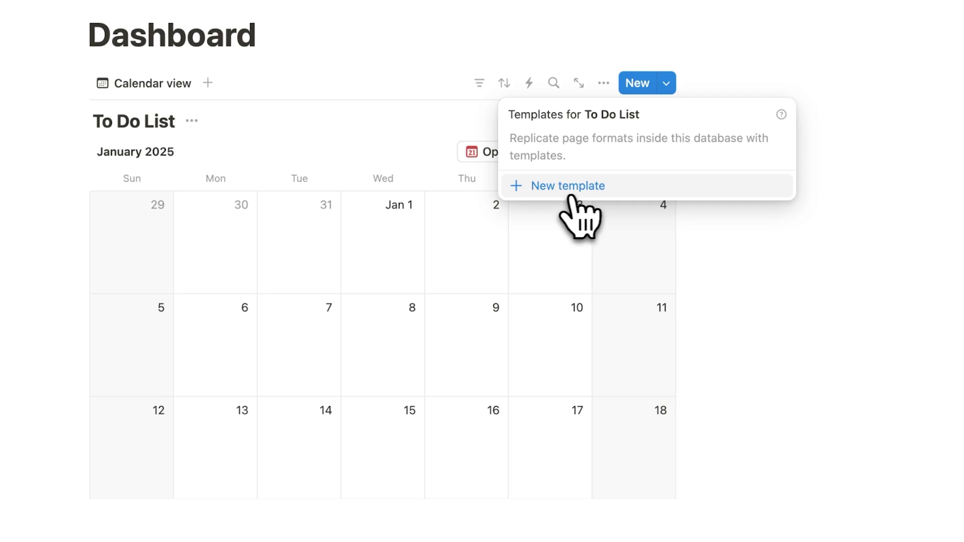
Create a 'Journal Entry' template with 'How do I feel today?' and 'What's on my mind?' prompts
{"action": "left_click", "coordinate": [605, 129]}
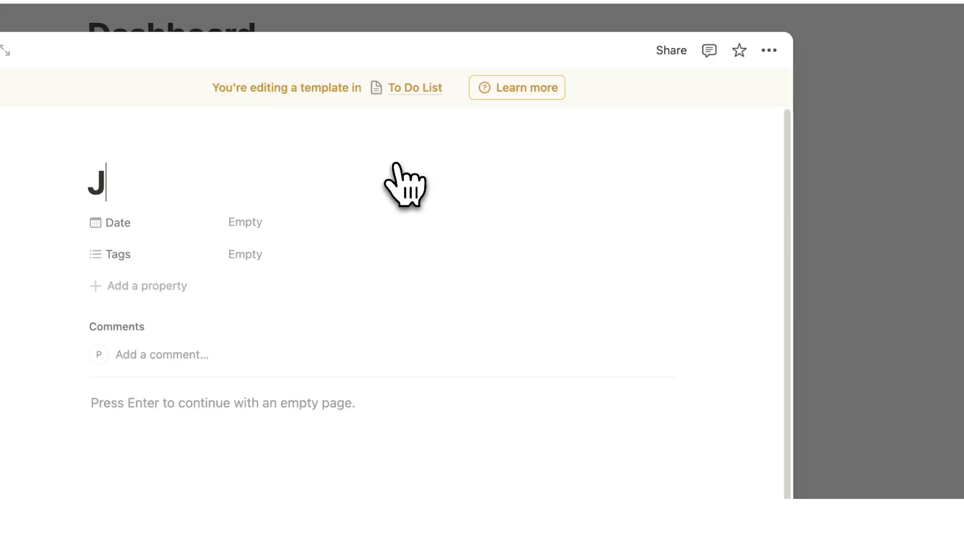
{"action": "type", "text": "Journ"}
{"action": "type", "text": "al "}
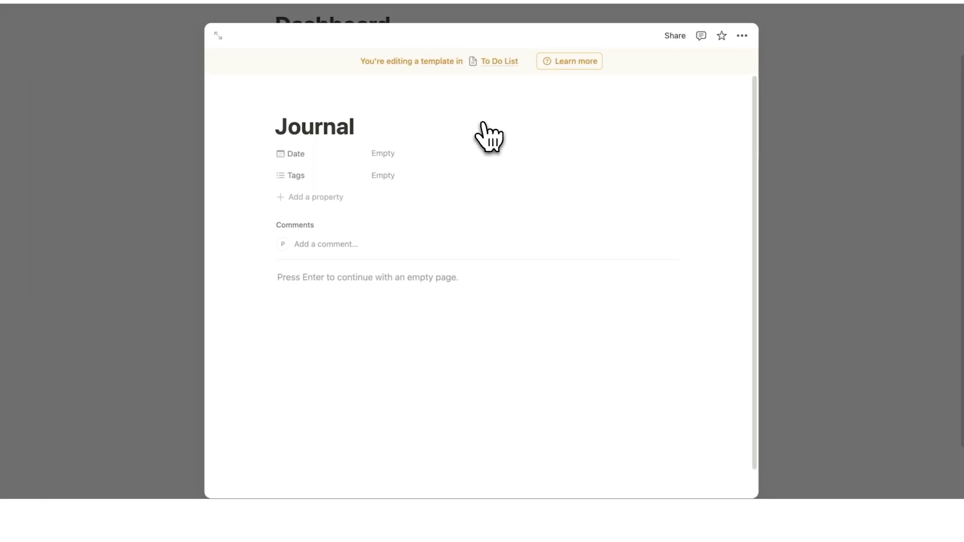
{"action": "type", "text": "Entry"}
{"action": "key", "text": "Return"}
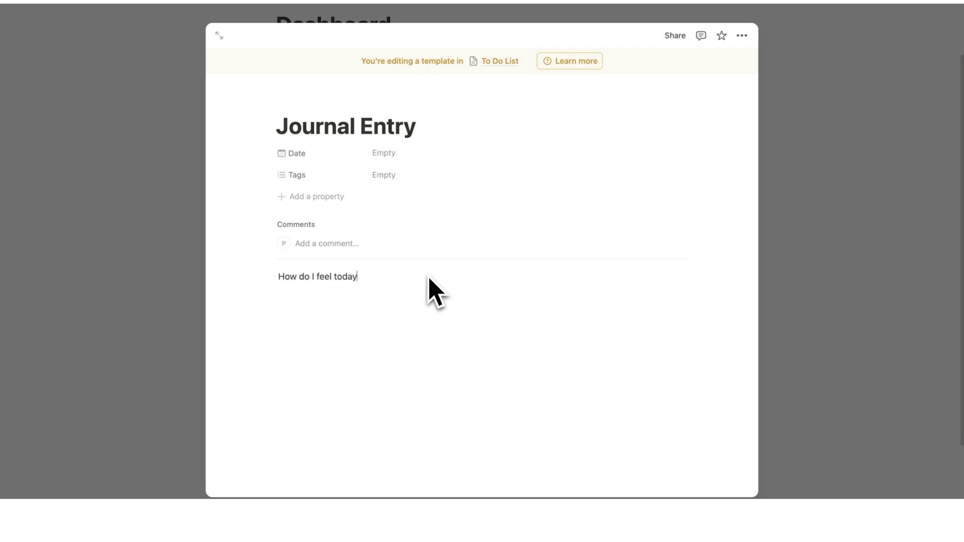
{"action": "type", "text": "What’s on my mind?"}
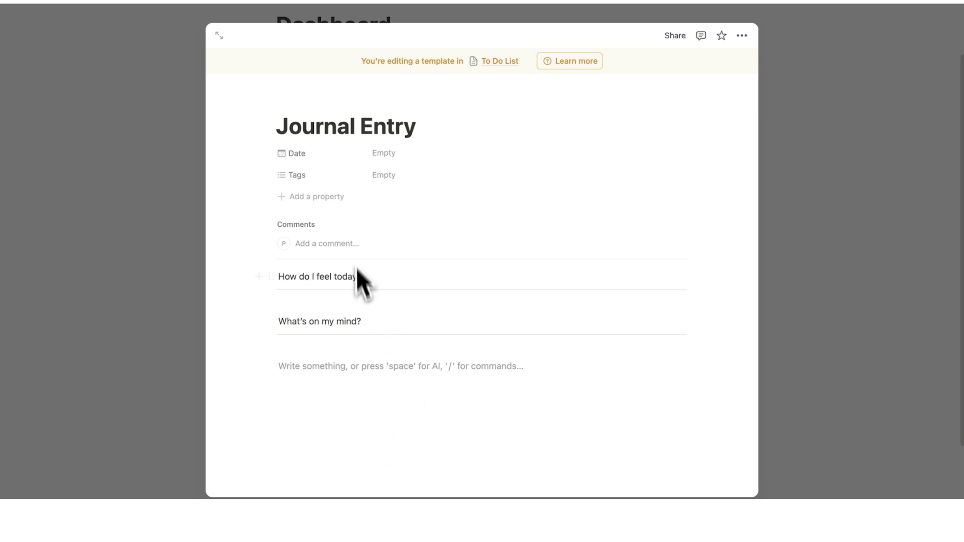
Give the Journal Entry template a ✍️ writing-hand icon
{"action": "left_click", "coordinate": [306, 108]}
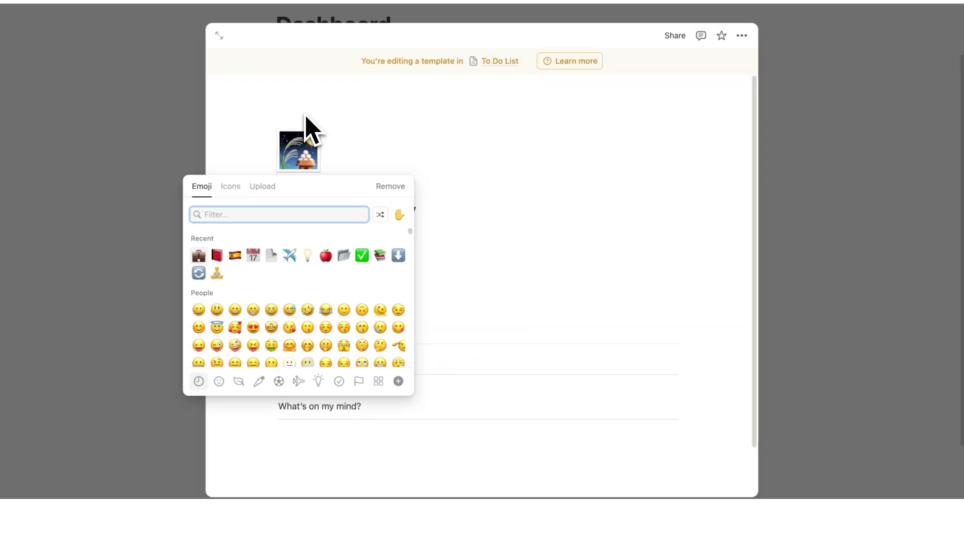
{"action": "type", "text": "write"}
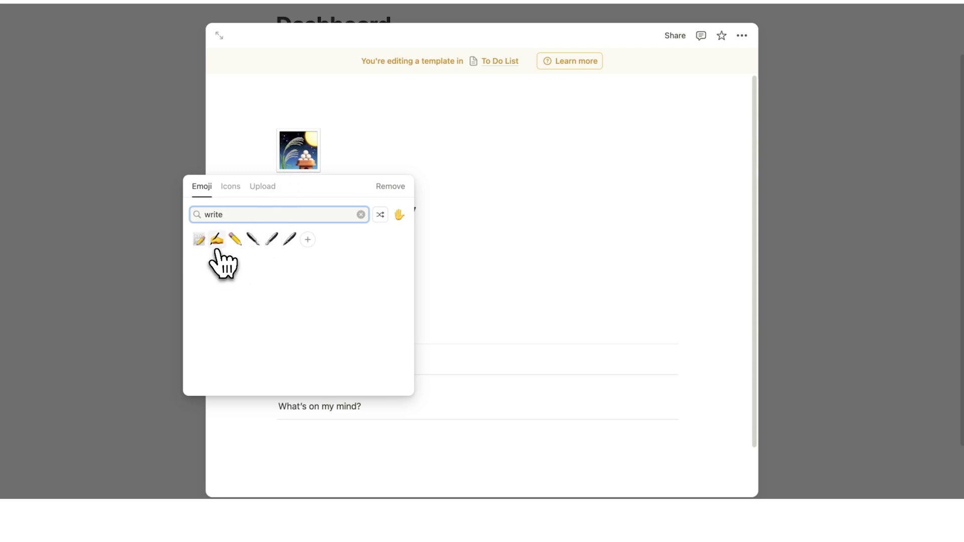
{"action": "left_click", "coordinate": [217, 240]}
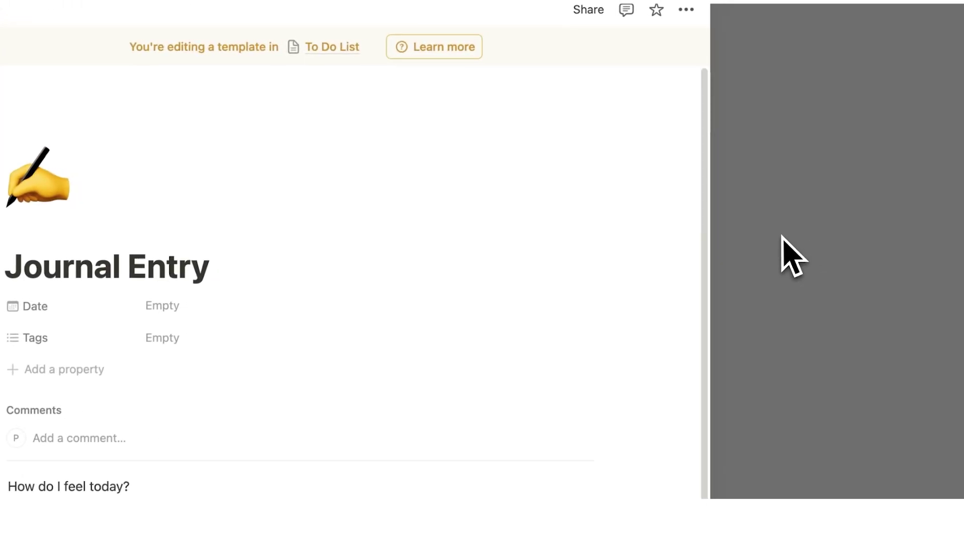
Close the template editor and review the To Do List's available templates
{"action": "left_click", "coordinate": [791, 257]}
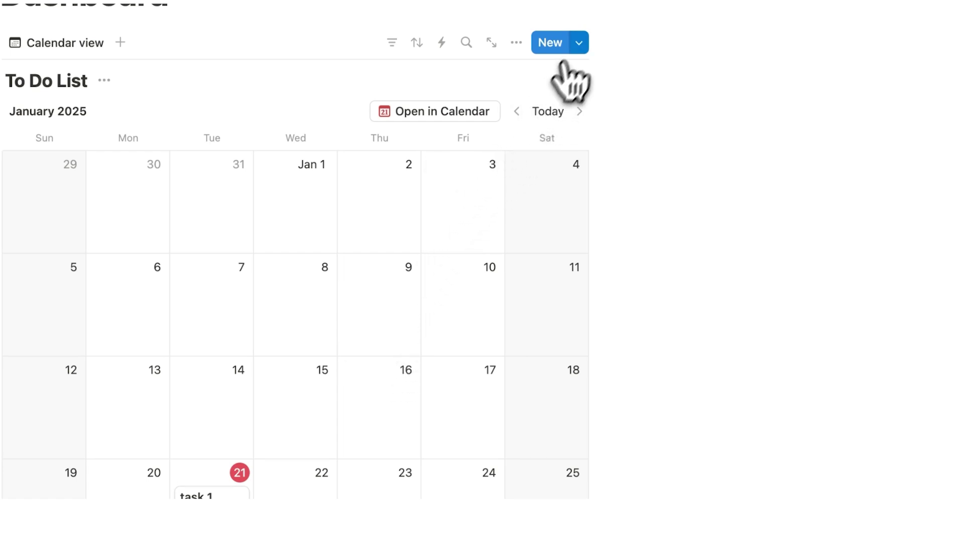
{"action": "left_click", "coordinate": [578, 43]}
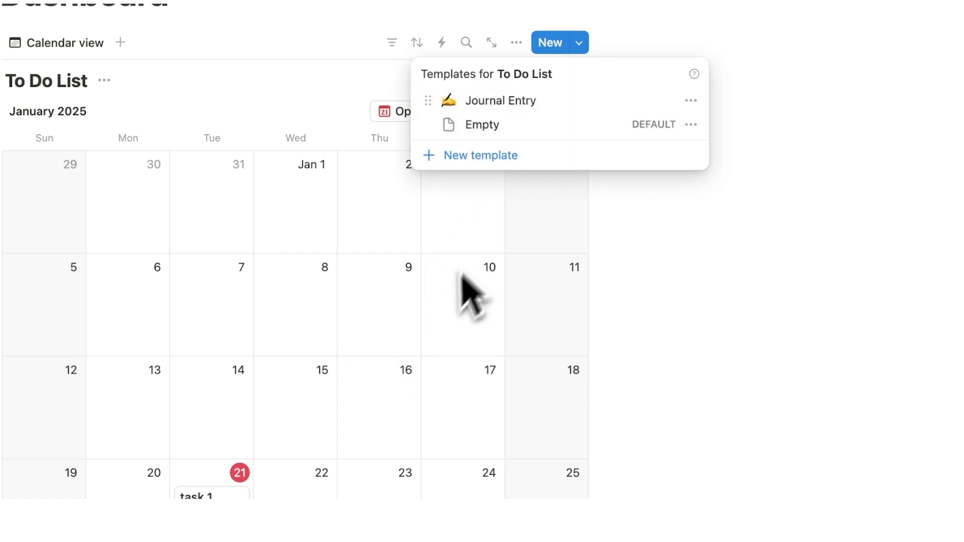
{"action": "left_click", "coordinate": [424, 345]}
Add Journal Entry template pages on January 21 and January 22
{"action": "left_click", "coordinate": [437, 378]}
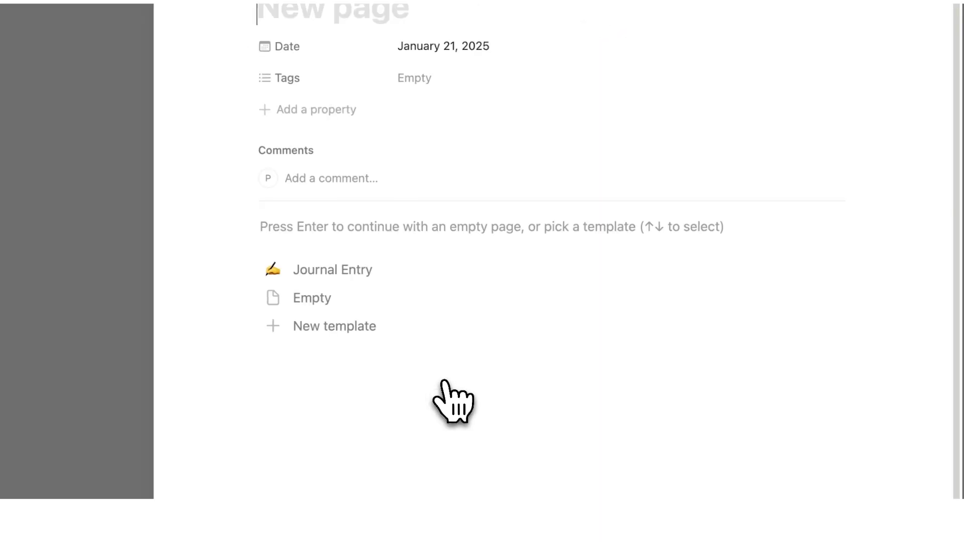
{"action": "left_click", "coordinate": [386, 277]}
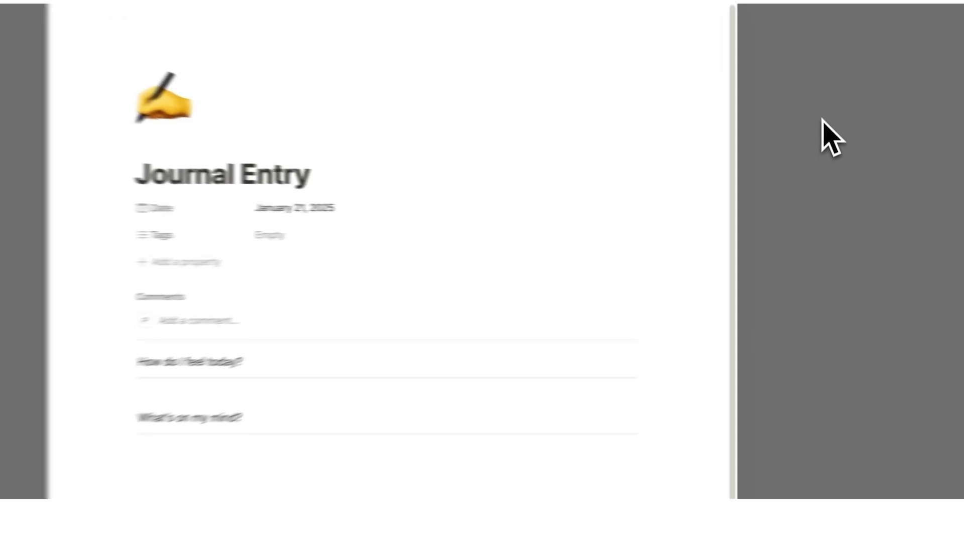
{"action": "left_click", "coordinate": [824, 123]}
{"action": "left_click", "coordinate": [286, 407]}
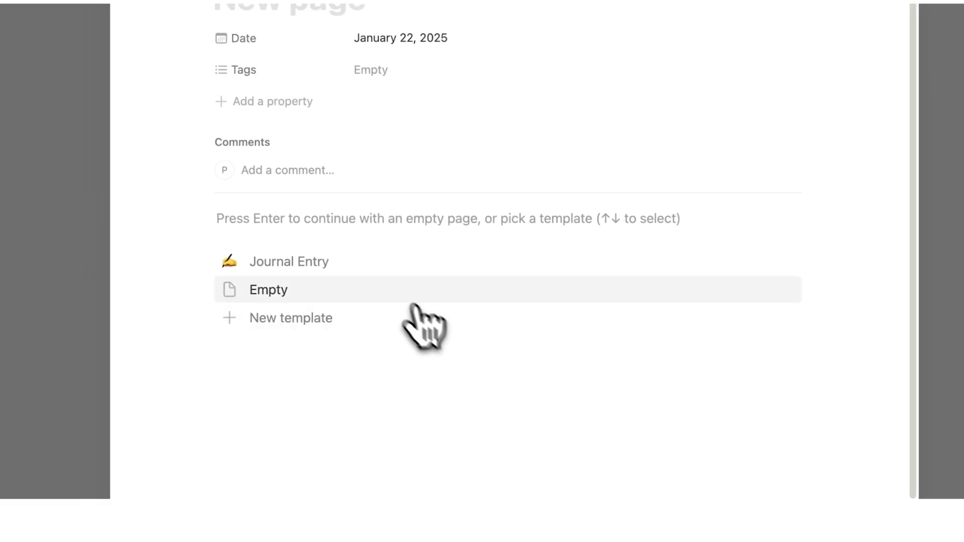
{"action": "left_click", "coordinate": [372, 264]}
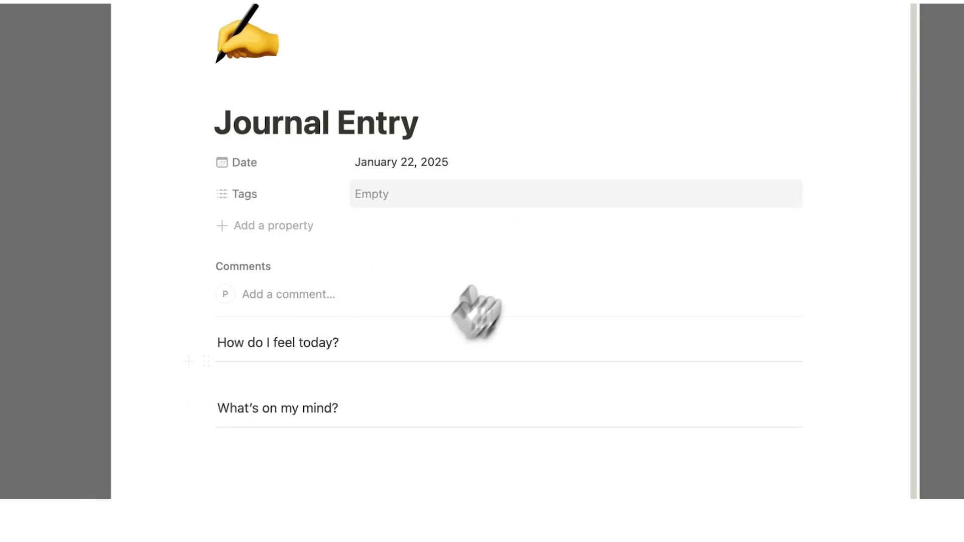
Move task cards onto January 22 and 24, then open the January 22 journal entry
{"action": "key", "text": "Escape"}
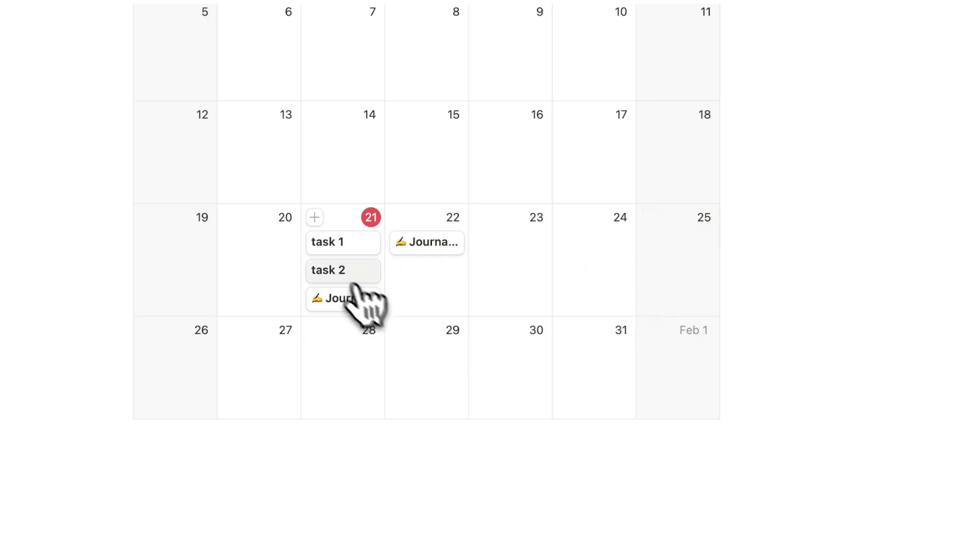
{"action": "left_click_drag", "start_coordinate": [345, 284], "coordinate": [462, 291]}
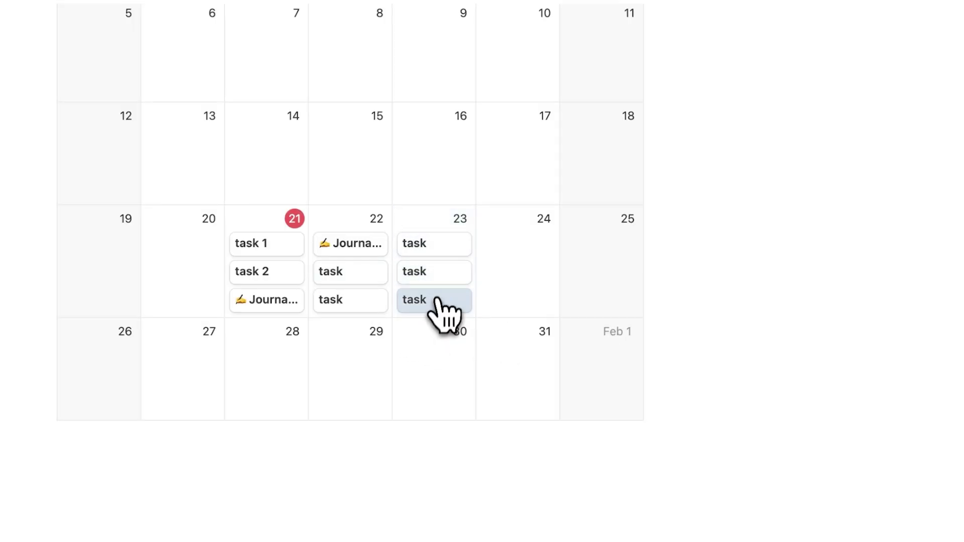
{"action": "left_click_drag", "start_coordinate": [439, 307], "coordinate": [609, 323]}
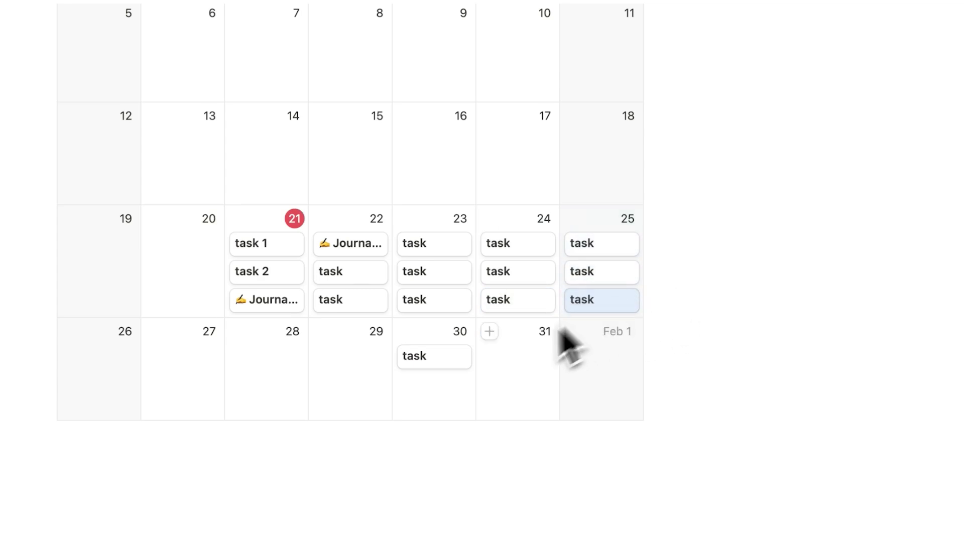
{"action": "left_click", "coordinate": [325, 246]}
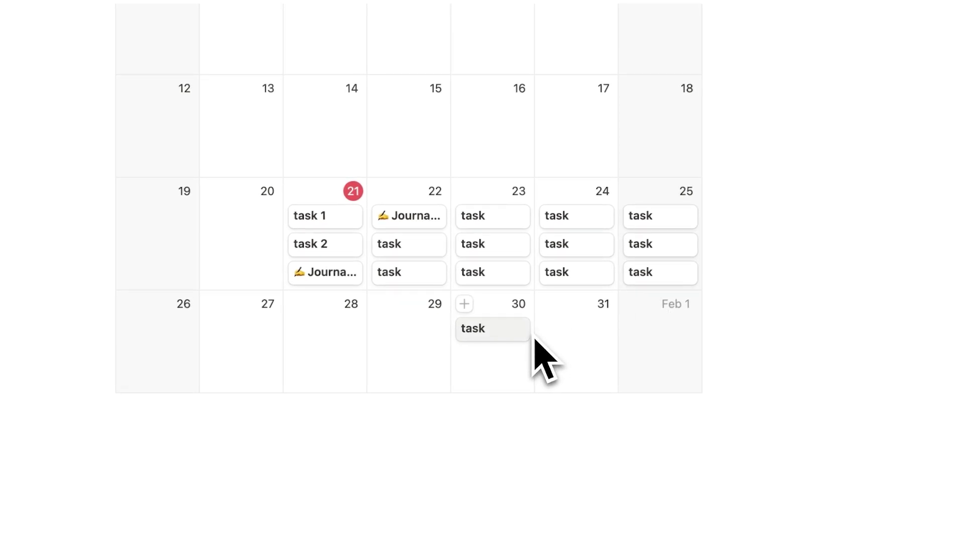
Create a 'Journal Entries' page via /page holding a linked table of the existing To Do List
{"action": "left_click", "coordinate": [528, 422]}
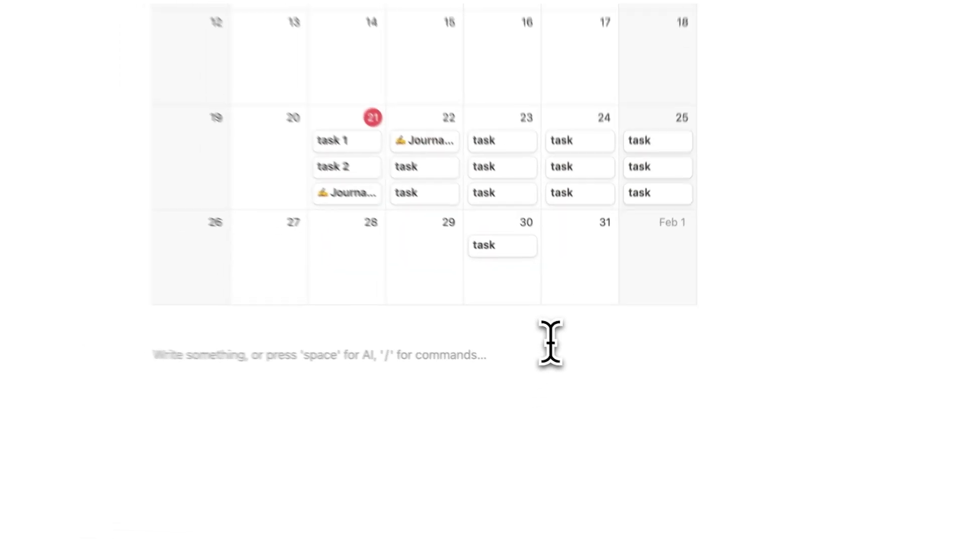
{"action": "type", "text": "/"}
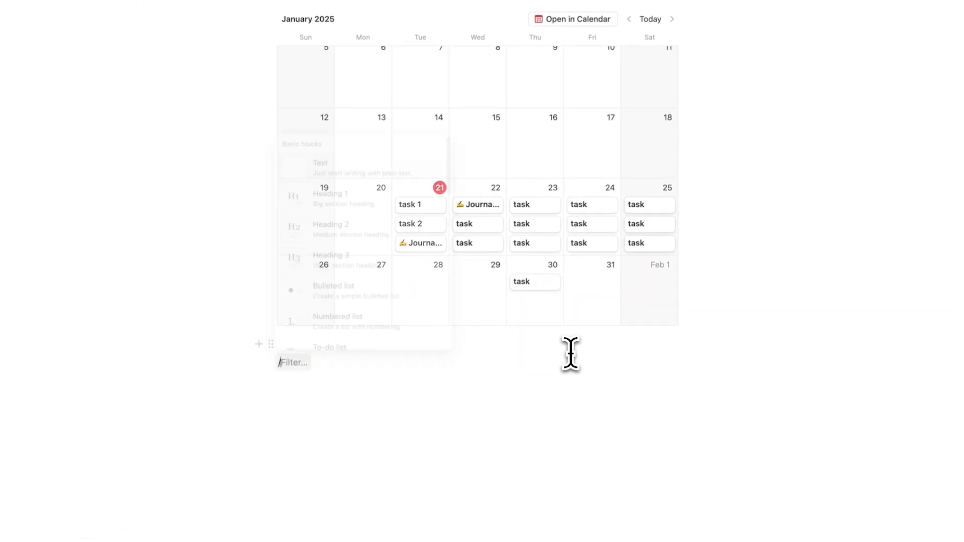
{"action": "type", "text": "page"}
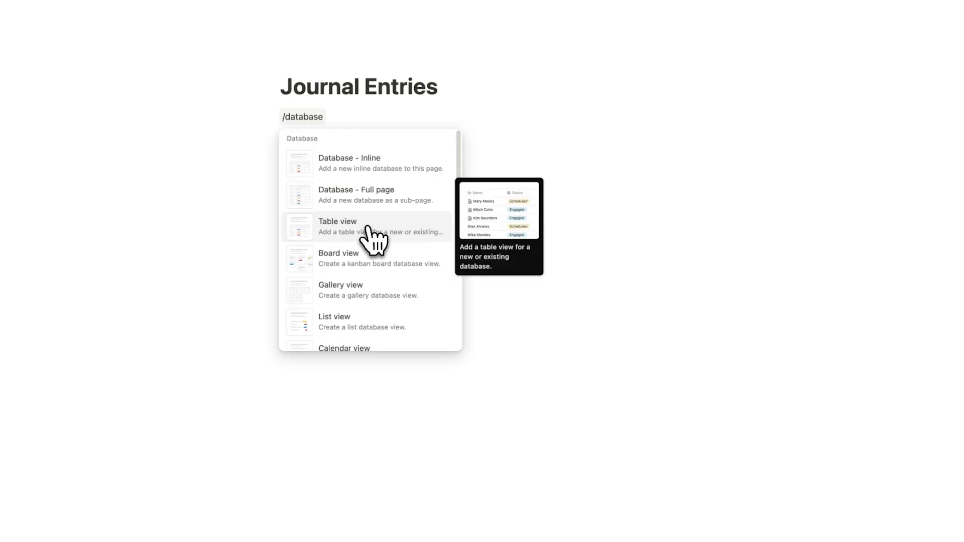
{"action": "left_click", "coordinate": [370, 235]}
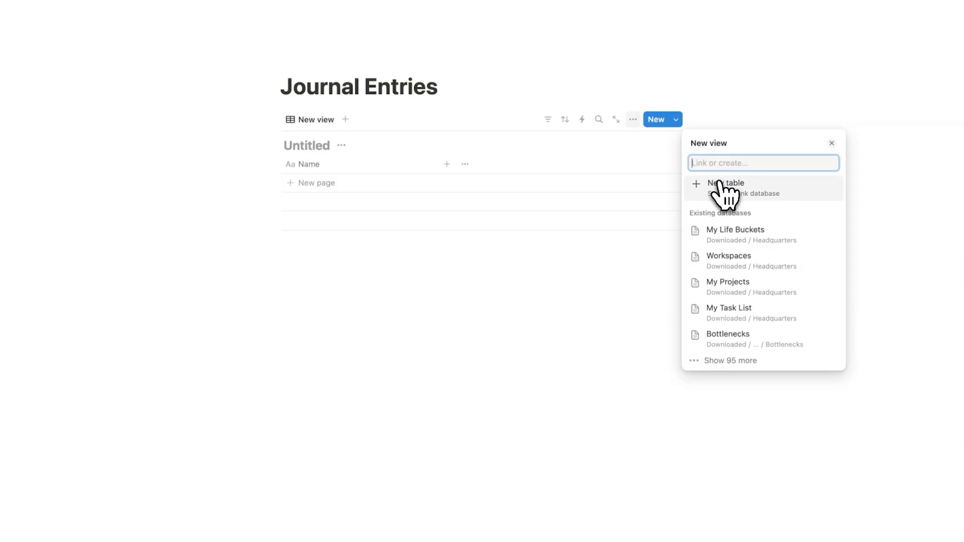
{"action": "type", "text": "To Do List"}
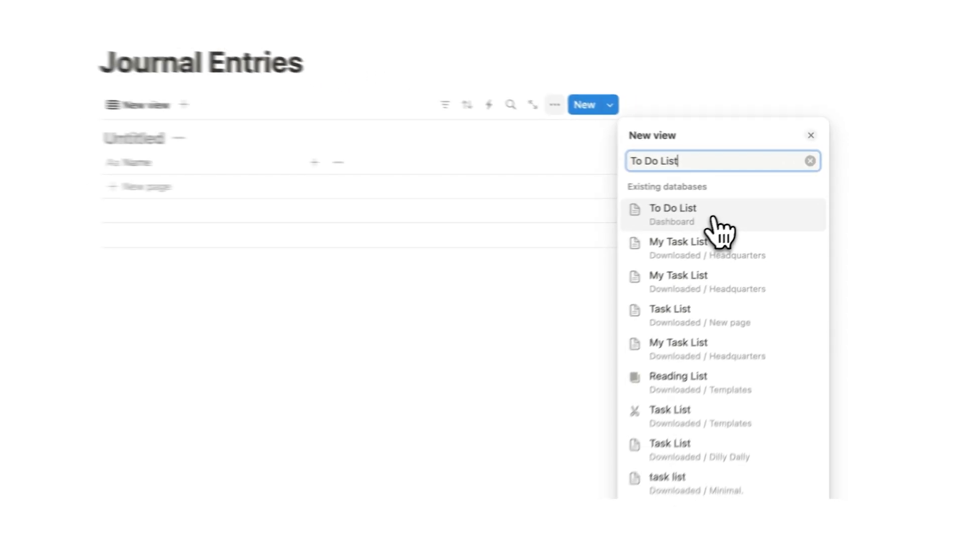
{"action": "left_click", "coordinate": [762, 211]}
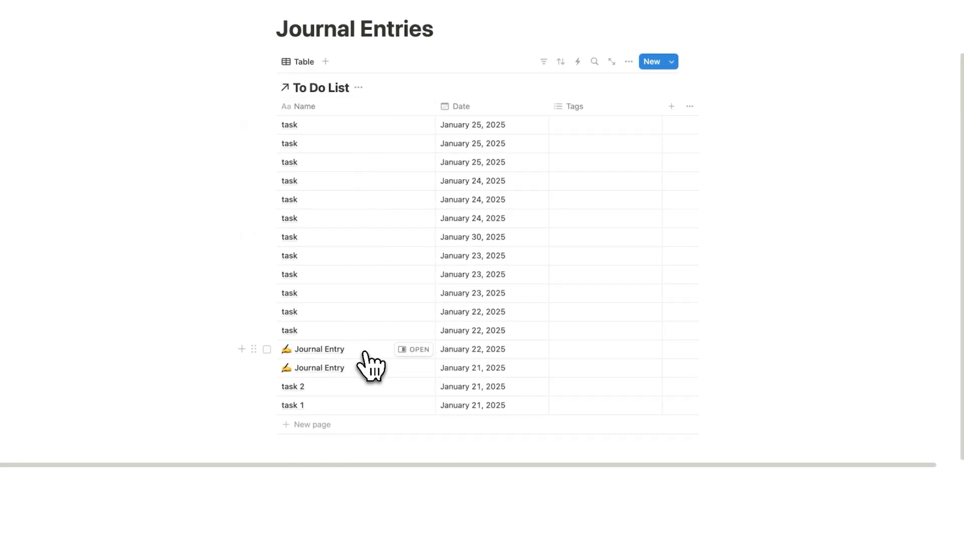
Inspect the first Journal Entry name cell and the table's view settings, leaving them unchanged
{"action": "left_click", "coordinate": [363, 352]}
{"action": "key", "text": "super+a"}
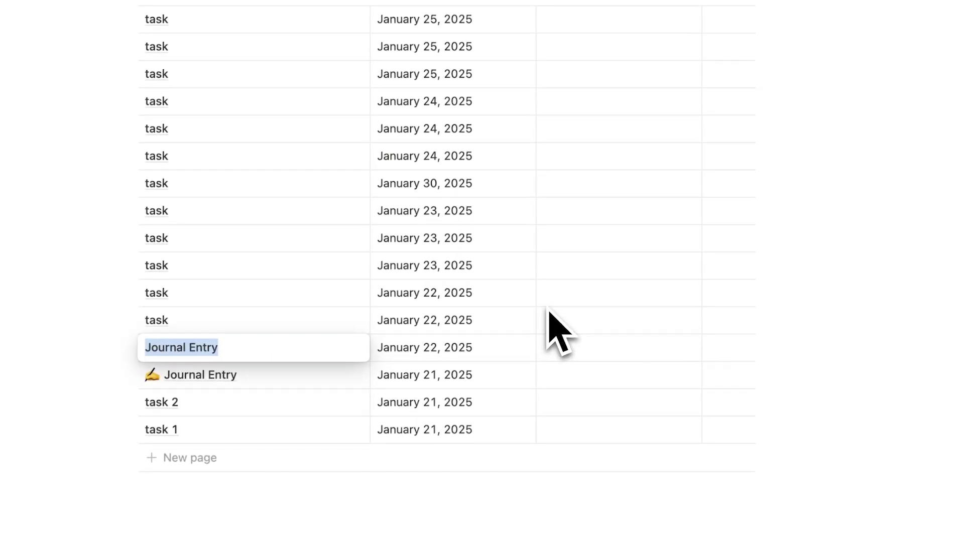
{"action": "key", "text": "Escape"}
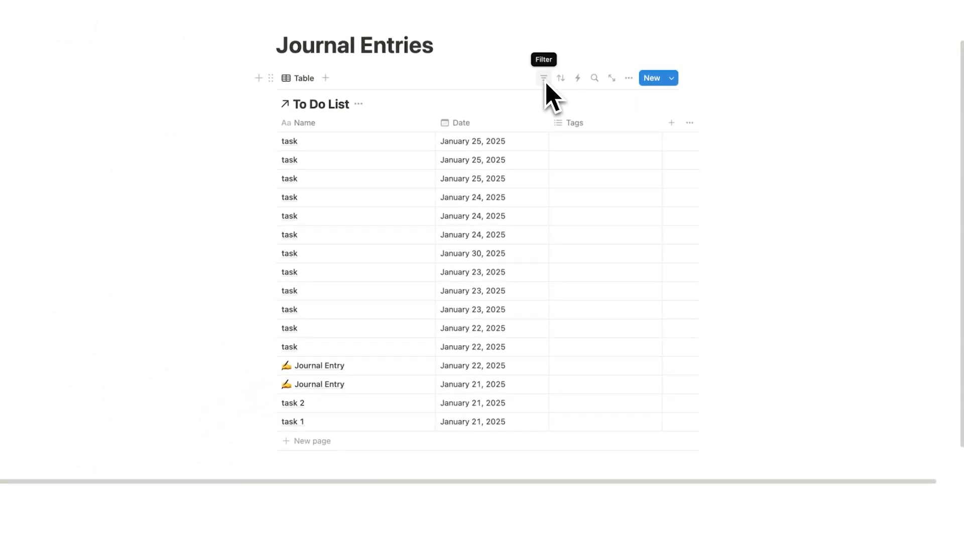
{"action": "left_click", "coordinate": [628, 78]}
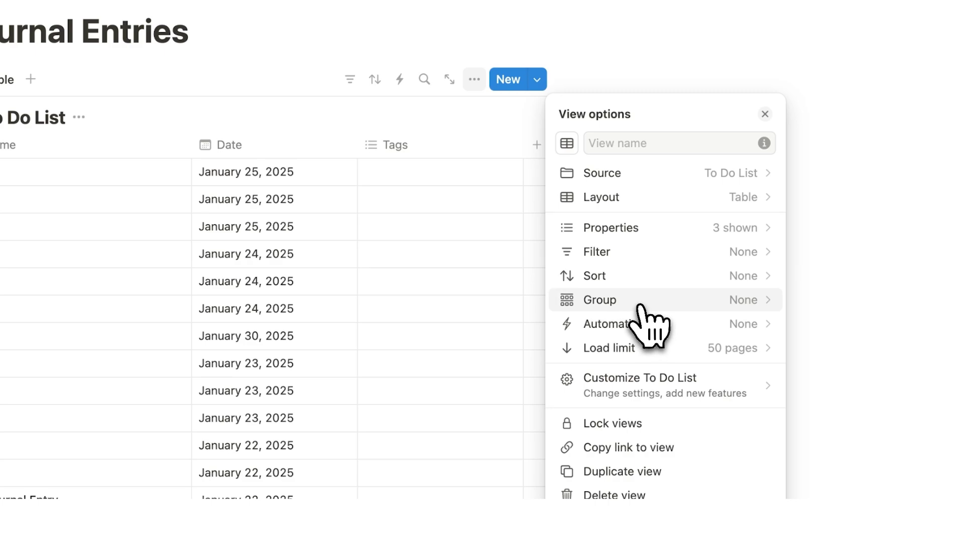
{"action": "left_click", "coordinate": [856, 251]}
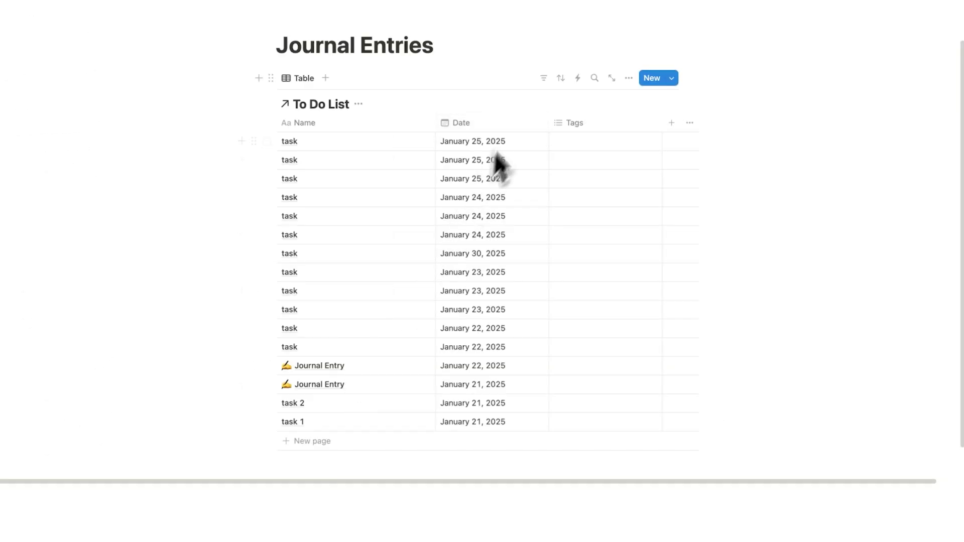
Filter the table by Name matching 'Journal Entry'
{"action": "left_click", "coordinate": [543, 79]}
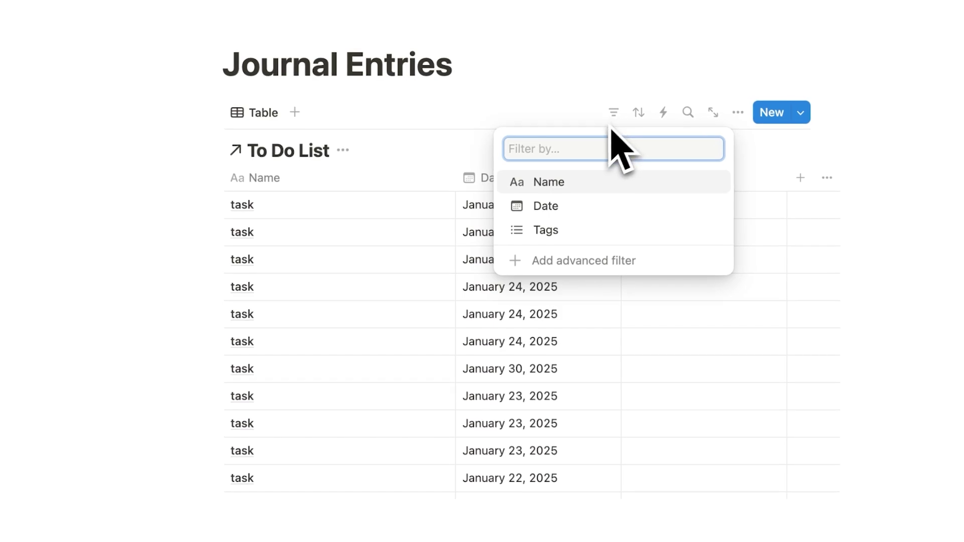
{"action": "left_click", "coordinate": [571, 182]}
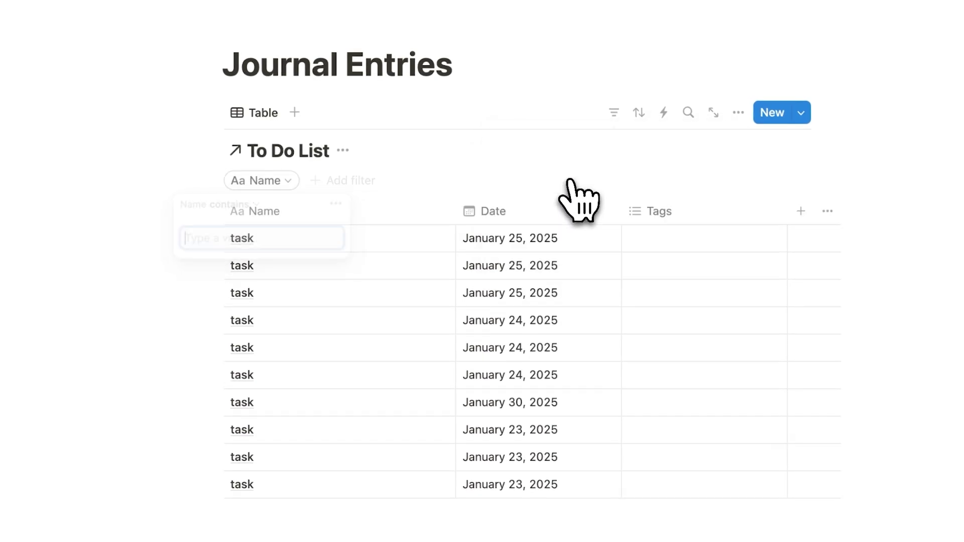
{"action": "type", "text": "Journal Entry"}
{"action": "left_click", "coordinate": [409, 302]}
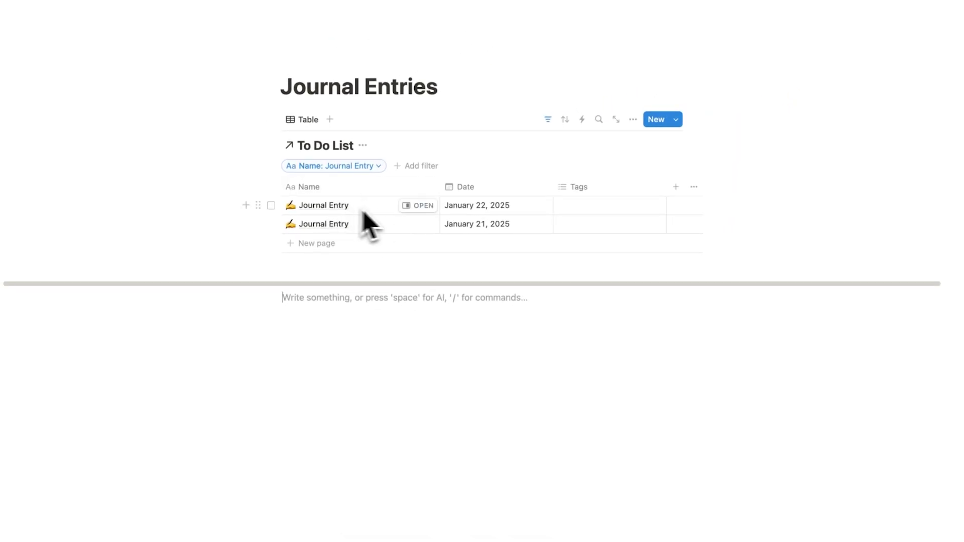
Give the Journal Entries page a ✍️ icon
{"action": "left_click", "coordinate": [676, 119]}
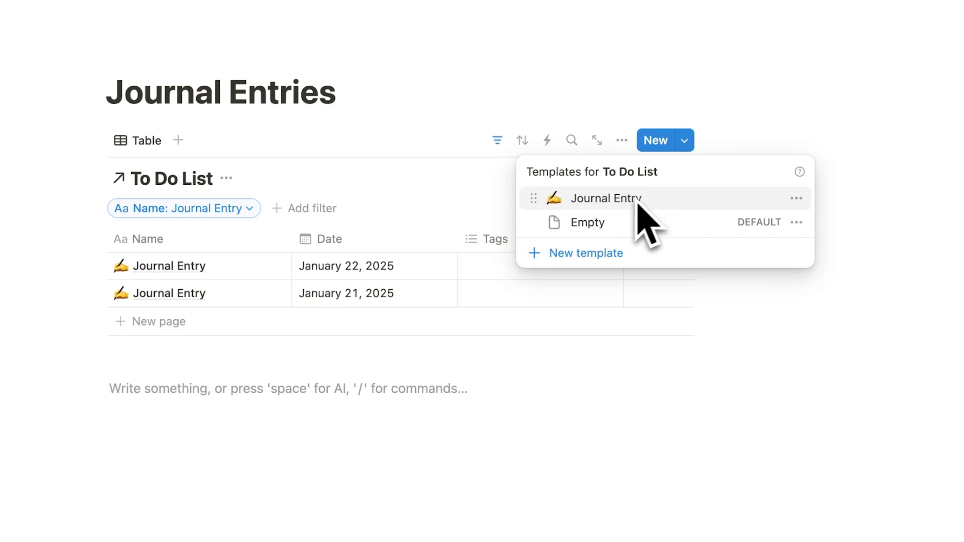
{"action": "key", "text": "Escape"}
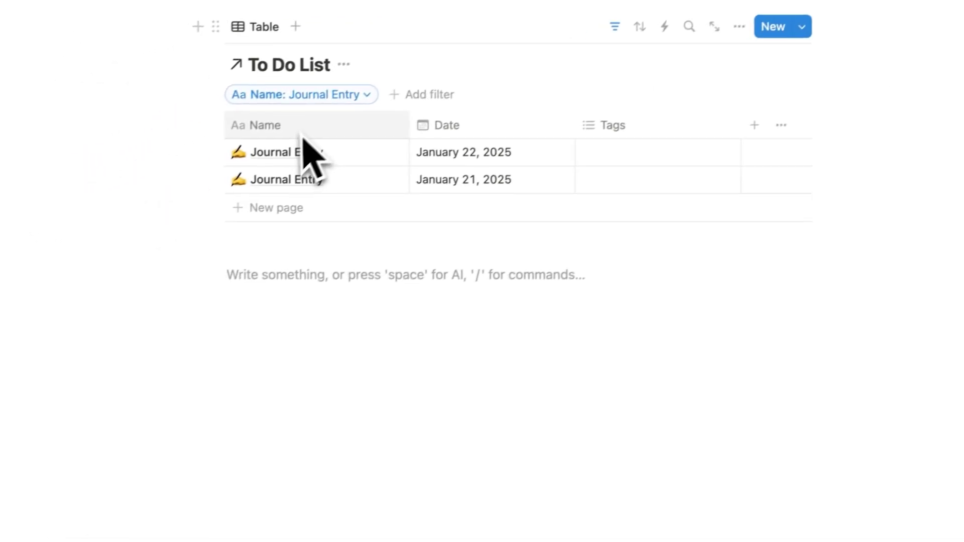
{"action": "left_click", "coordinate": [332, 76]}
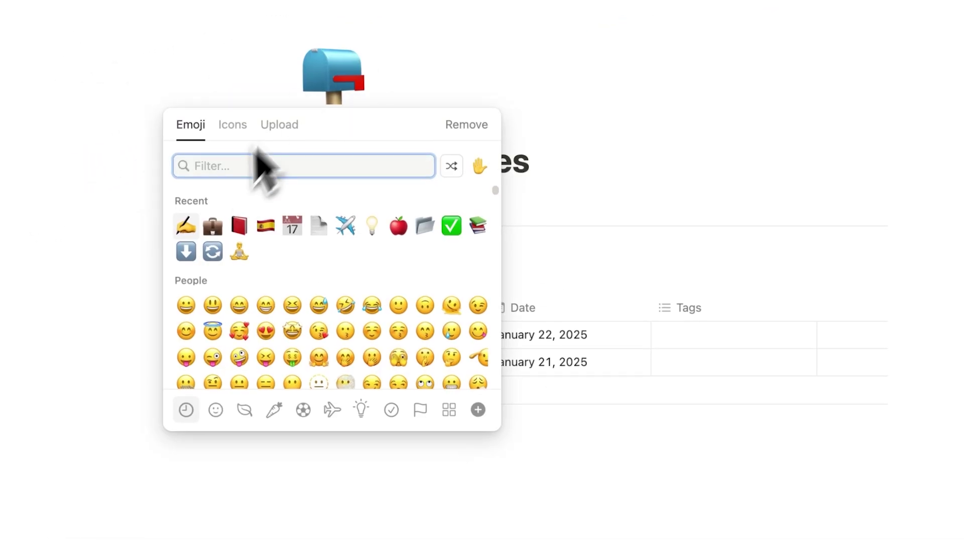
{"action": "left_click", "coordinate": [193, 221]}
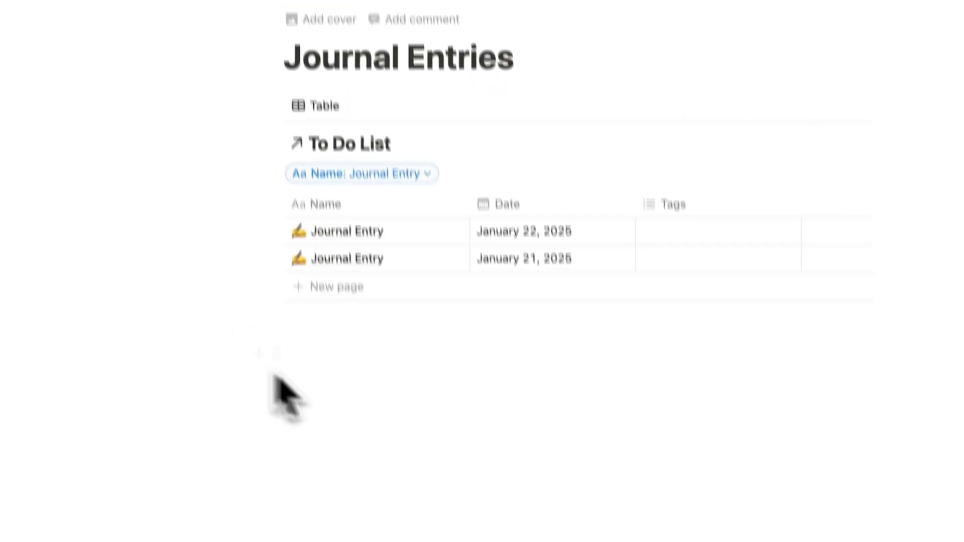
Make Date the first column and sort the table by Date, descending
{"action": "left_click_drag", "start_coordinate": [311, 233], "coordinate": [217, 272]}
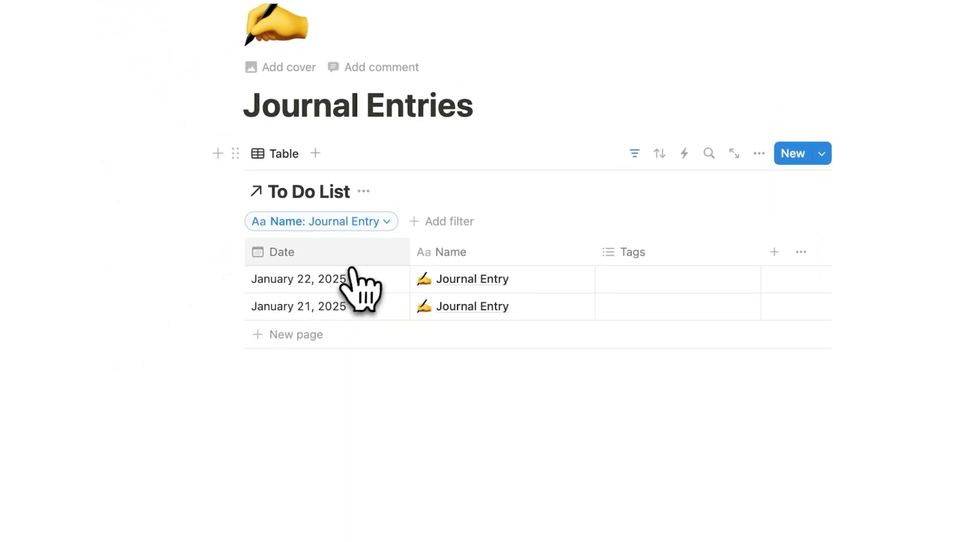
{"action": "left_click_drag", "start_coordinate": [334, 259], "coordinate": [314, 269]}
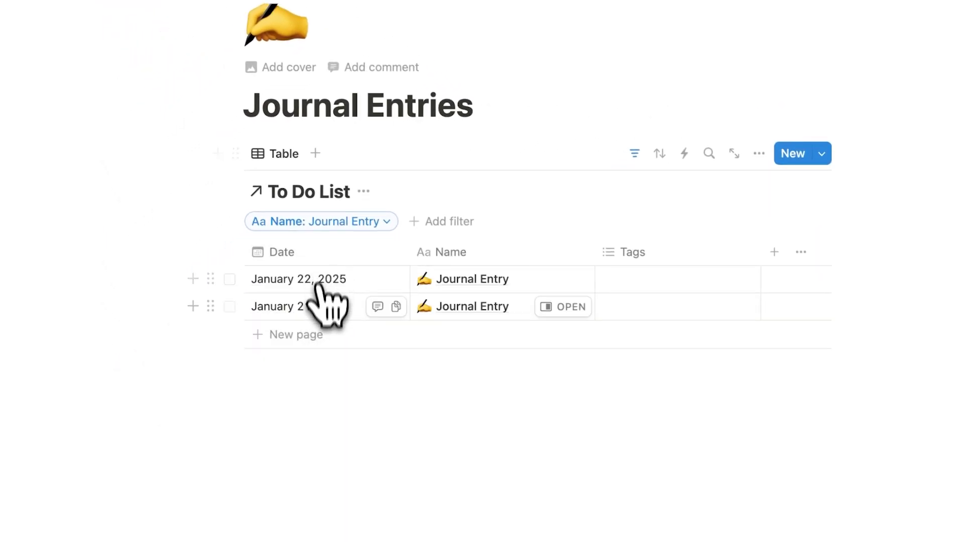
{"action": "left_click", "coordinate": [660, 154]}
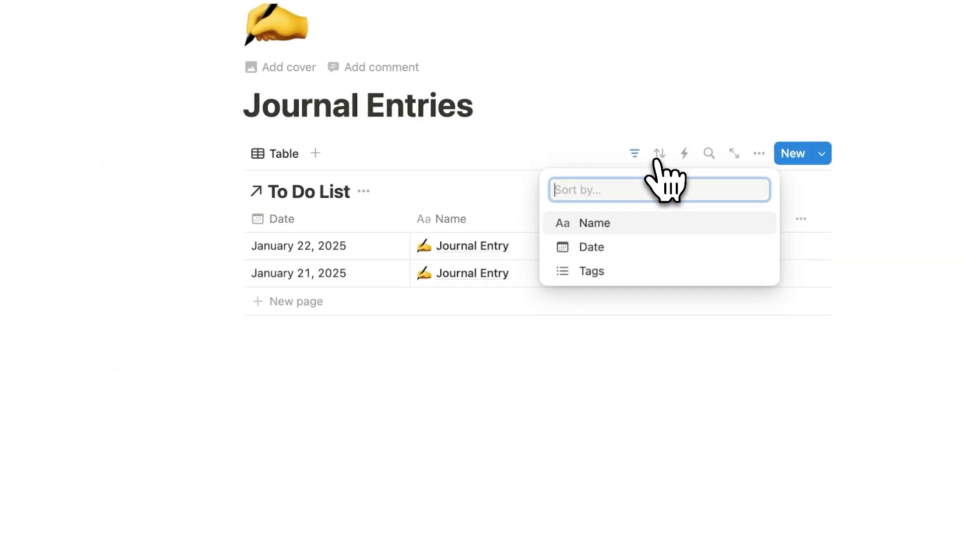
{"action": "left_click", "coordinate": [630, 247]}
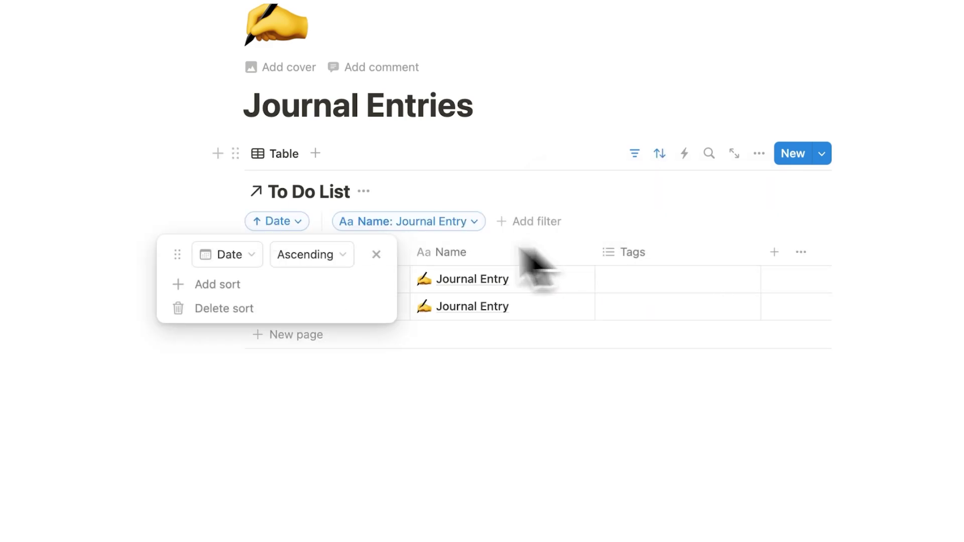
{"action": "left_click", "coordinate": [315, 246]}
{"action": "left_click", "coordinate": [308, 290]}
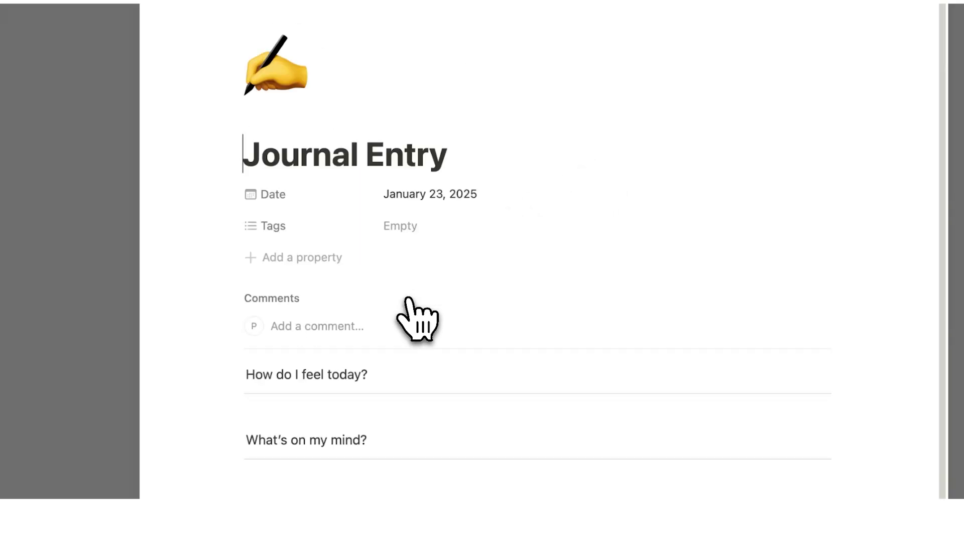
Close the January 23 Journal Entry page and open a new page on Headquarters
{"action": "key", "text": "Escape"}
{"action": "left_click", "coordinate": [302, 425]}
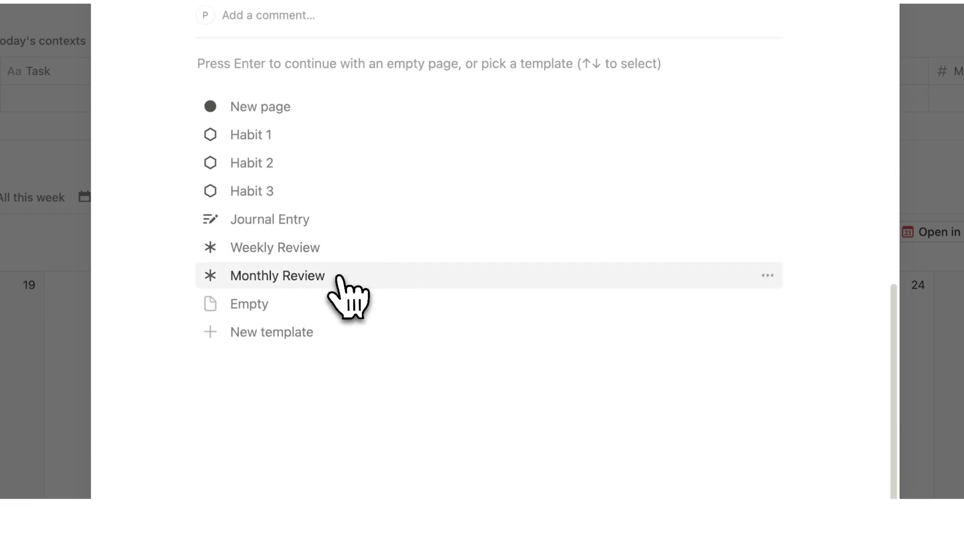
Apply the Weekly Review template to a new page and rename its Completed this Week task to 'task 1'
{"action": "left_click", "coordinate": [333, 260]}
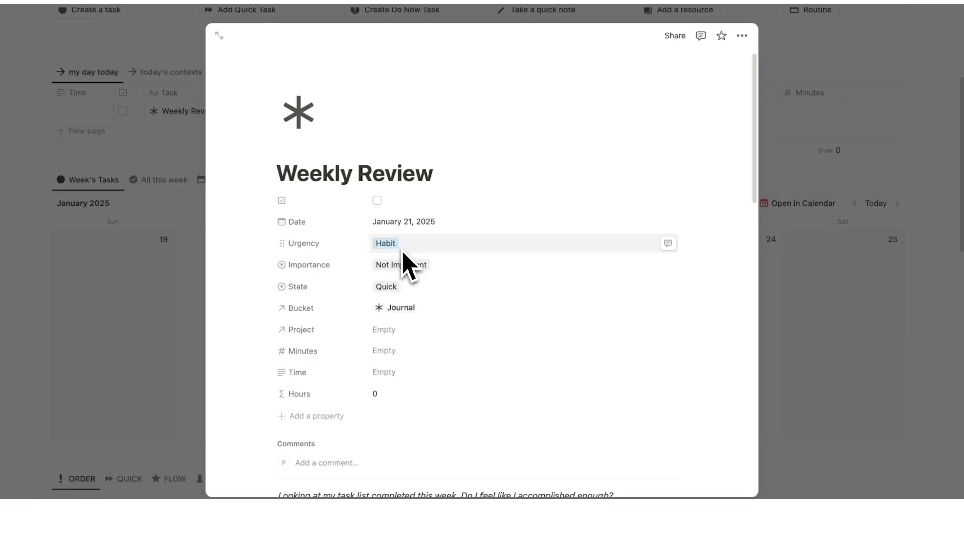
{"action": "scroll", "coordinate": [411, 293], "scroll_direction": "down", "scroll_amount": 6}
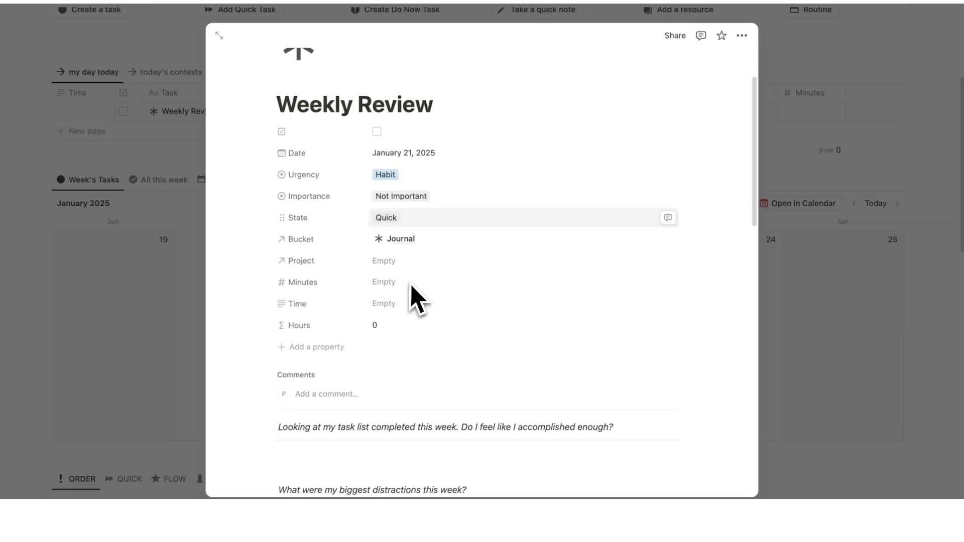
{"action": "scroll", "coordinate": [480, 285], "scroll_direction": "up", "scroll_amount": 2}
{"action": "scroll", "coordinate": [437, 252], "scroll_direction": "down", "scroll_amount": 7}
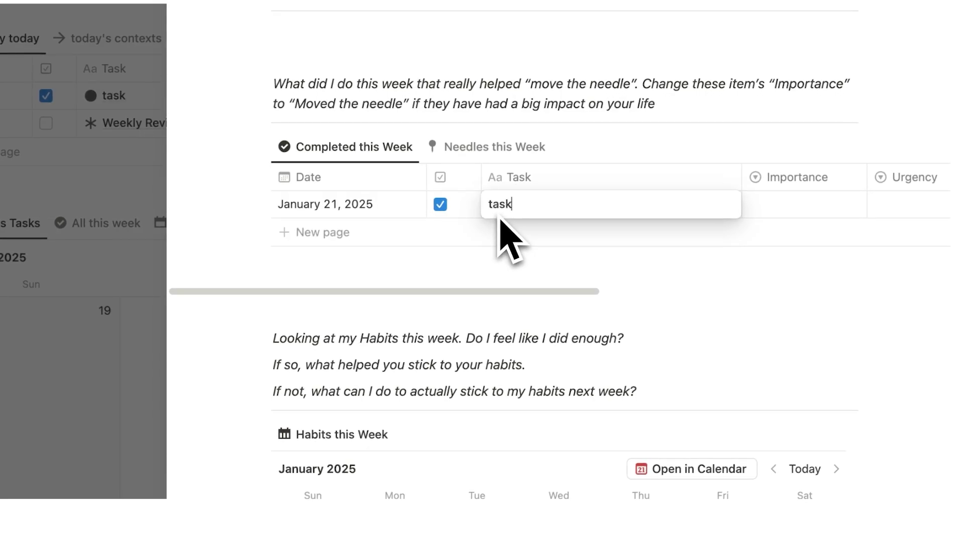
{"action": "type", "text": " 1"}
{"action": "left_click", "coordinate": [624, 338]}
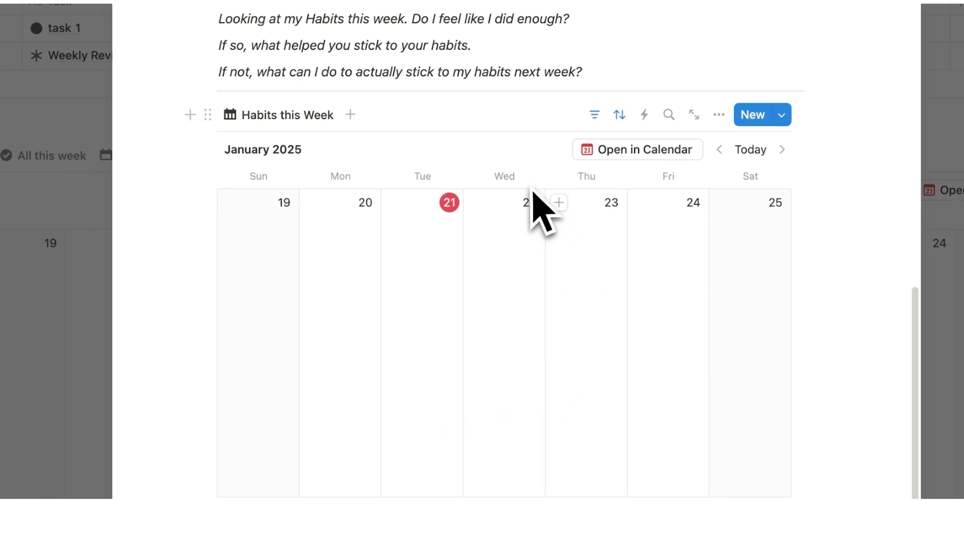
{"action": "scroll", "coordinate": [532, 211], "scroll_direction": "down", "scroll_amount": 5}
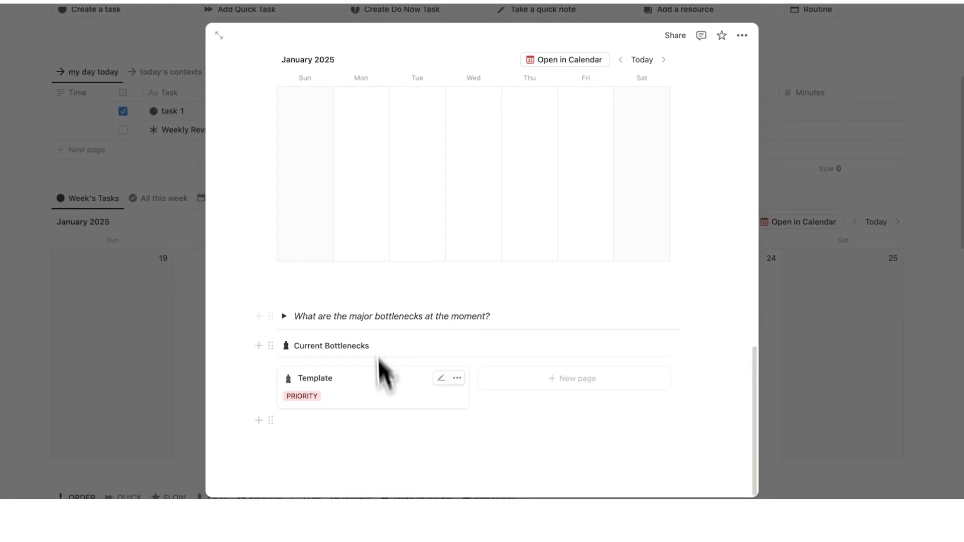
{"action": "scroll", "coordinate": [593, 362], "scroll_direction": "up", "scroll_amount": 15}
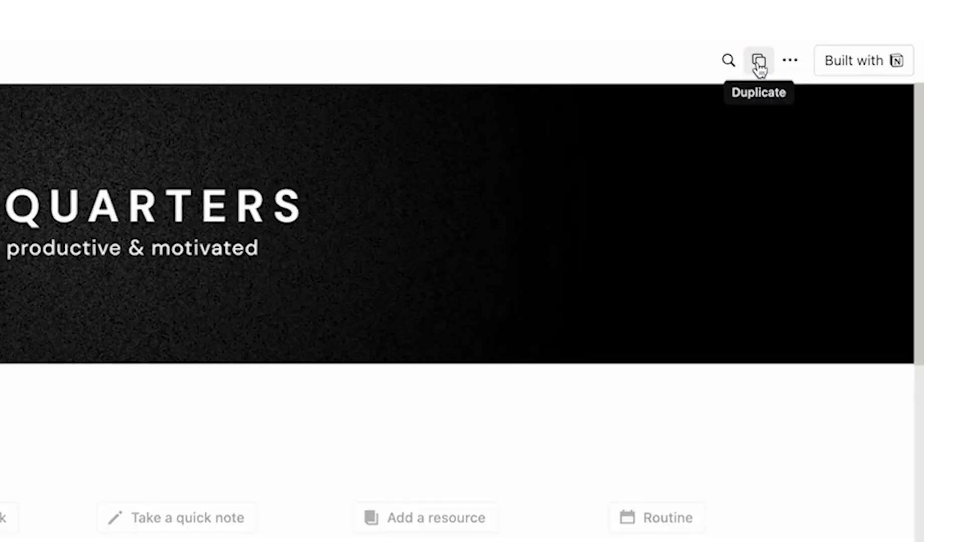
Scroll down Headquarters to show the Habit Tracker, Bottlenecks and Topics cards and My Life Buckets
{"action": "scroll", "coordinate": [596, 194], "scroll_direction": "down", "scroll_amount": 10}
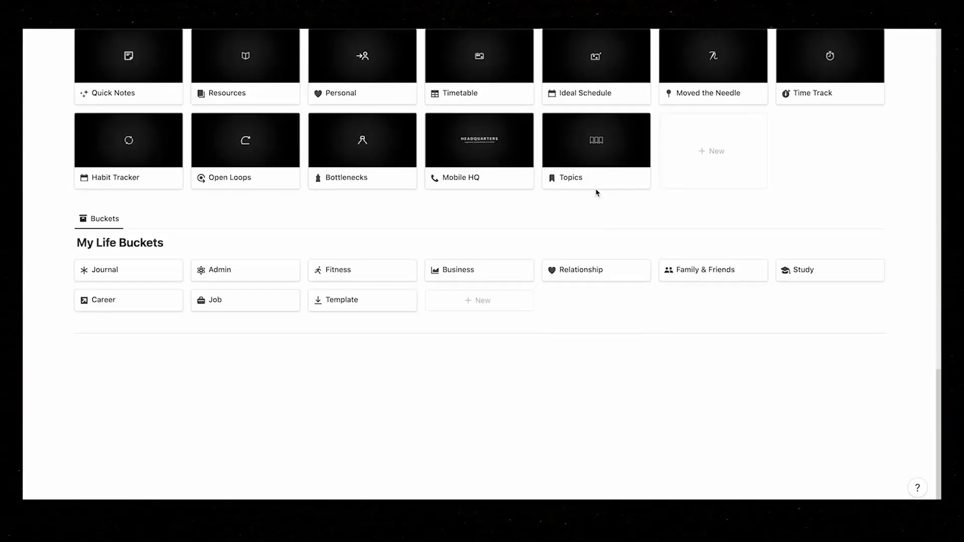